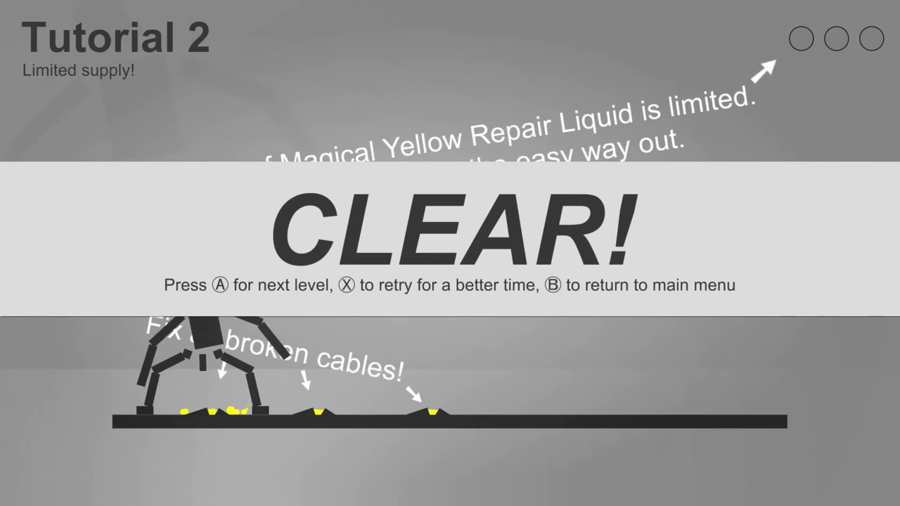
# Step: Advance from the cleared Tutorial 2 to the Stairs level
pyautogui.press('a')
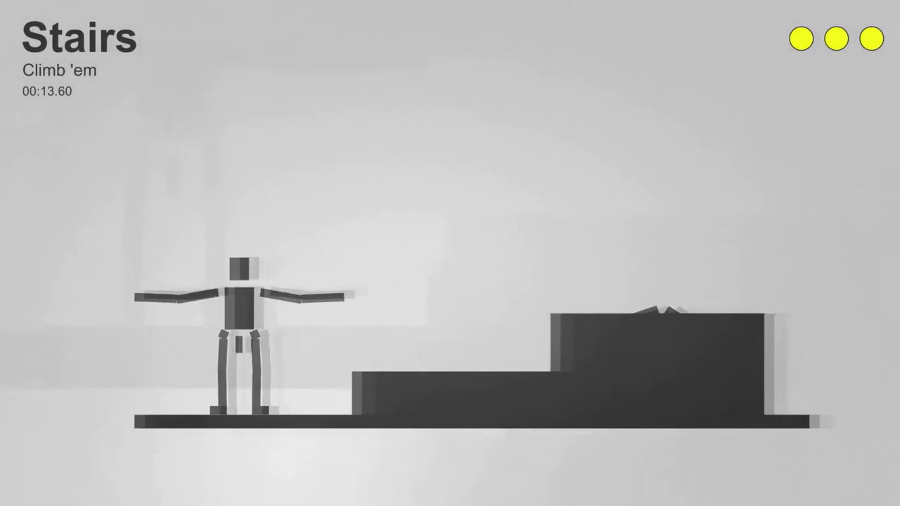
# Step: Restart Stairs and get the ragdoll up onto the first step
pyautogui.press('r')
pyautogui.press('Right')
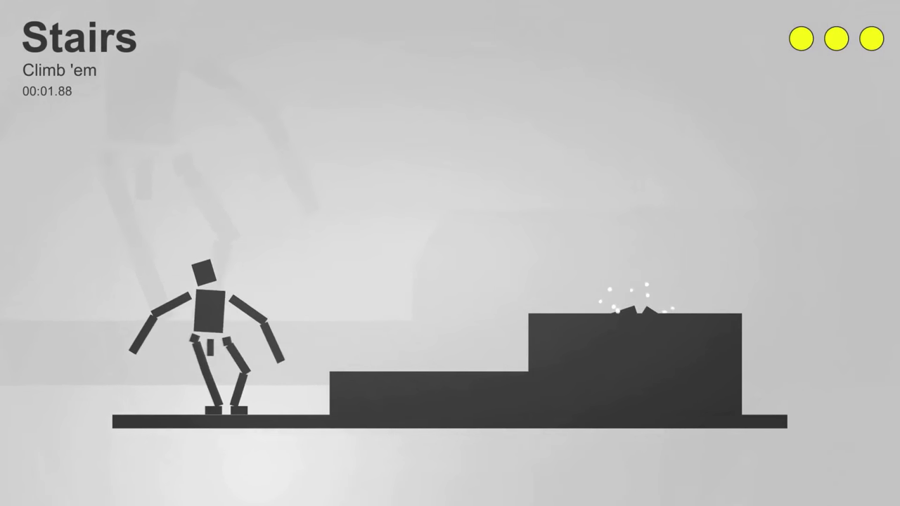
pyautogui.press('Right')
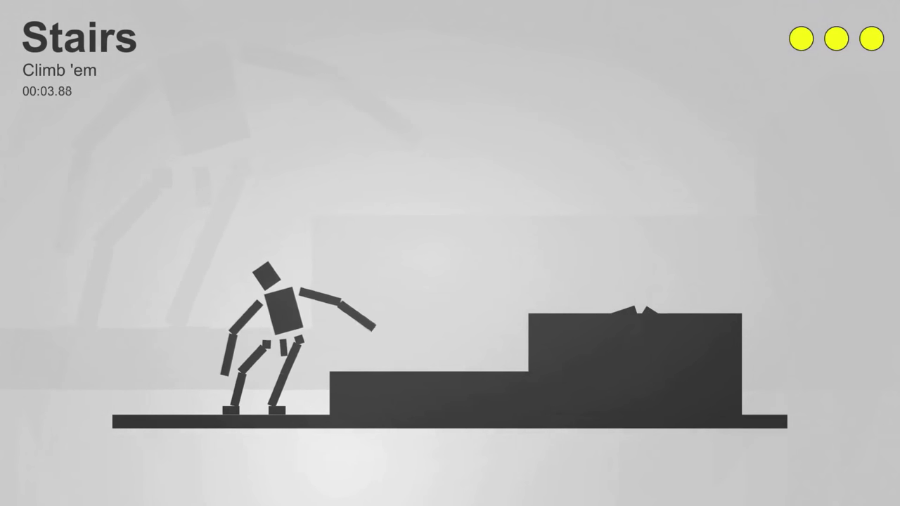
pyautogui.press('space')
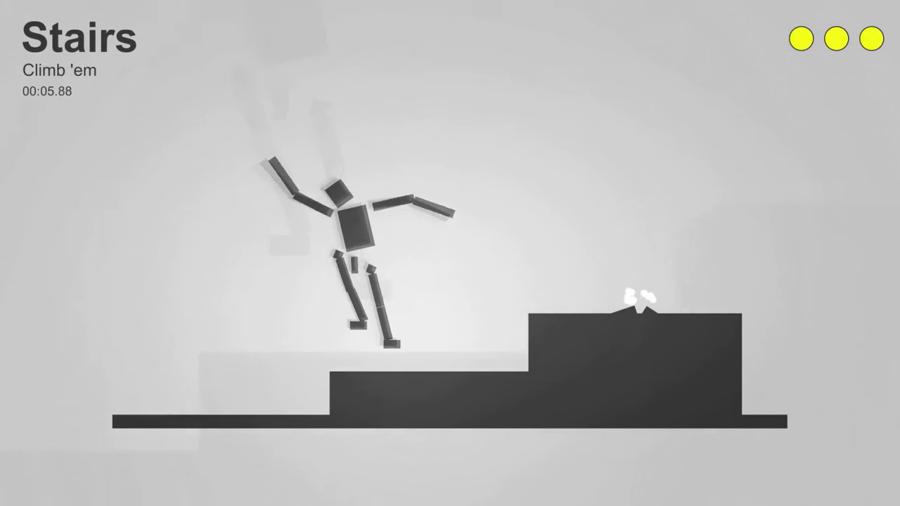
# Step: Climb the ragdoll onto the top step and toward the broken cable there
pyautogui.press('Right')
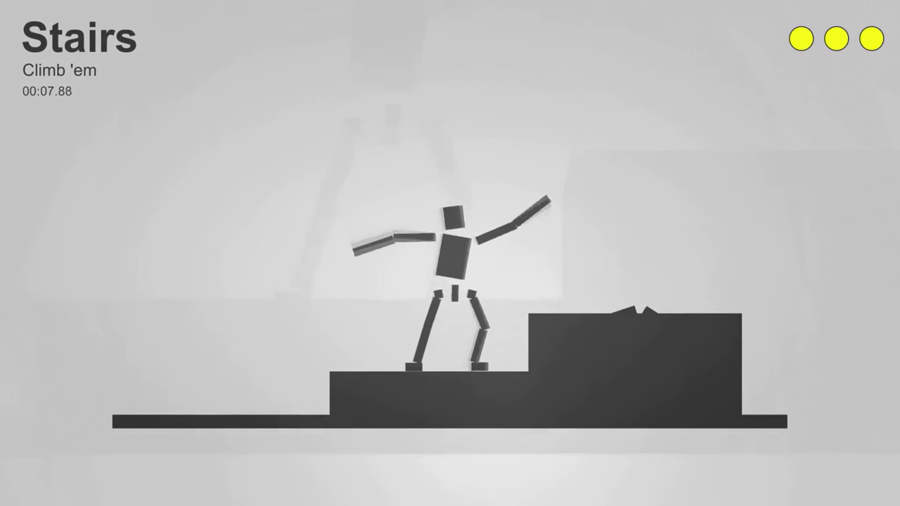
pyautogui.press('Right')
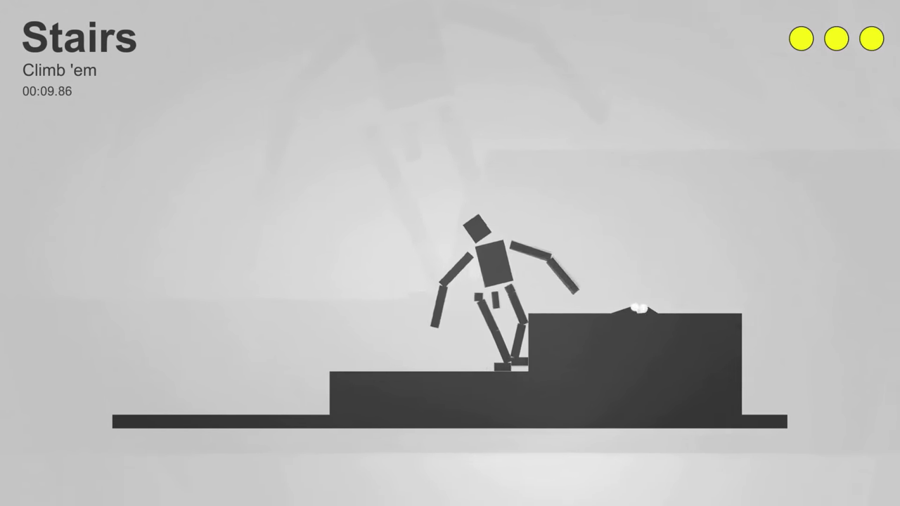
pyautogui.press('Up')
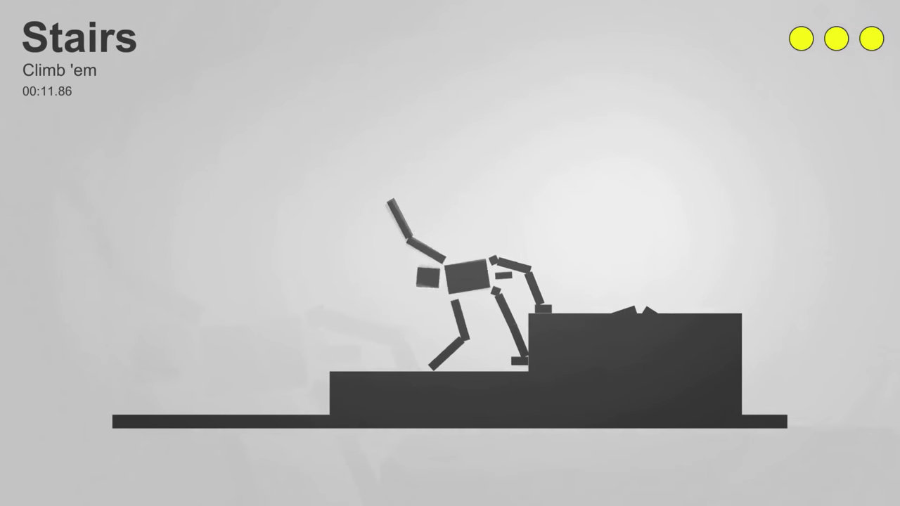
pyautogui.press('Right')
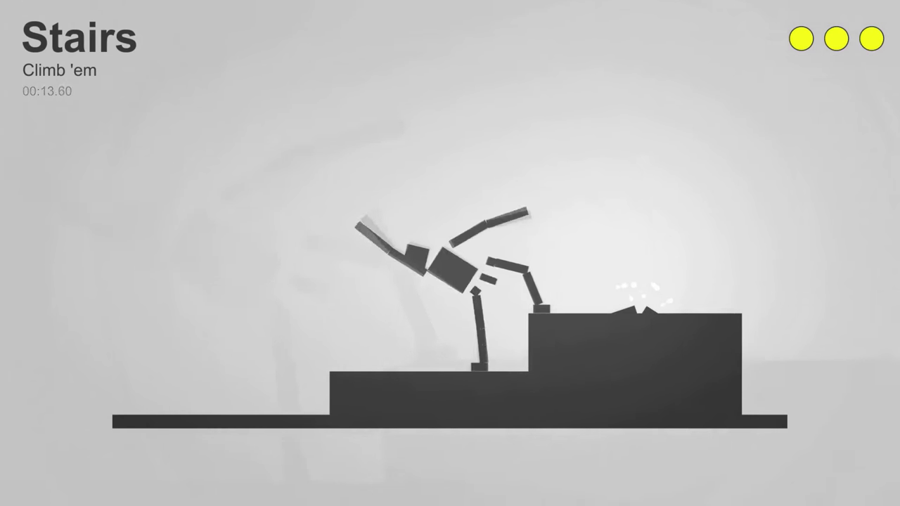
pyautogui.press('Right')
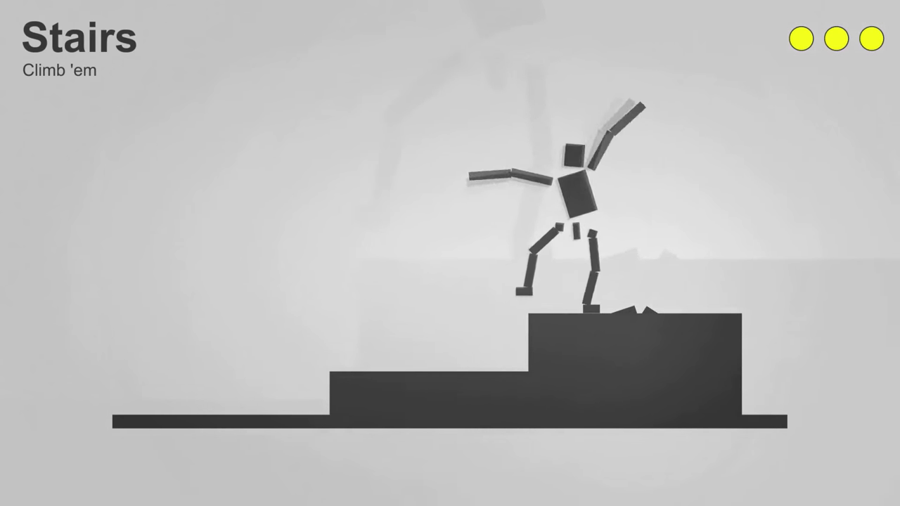
pyautogui.press('Left')
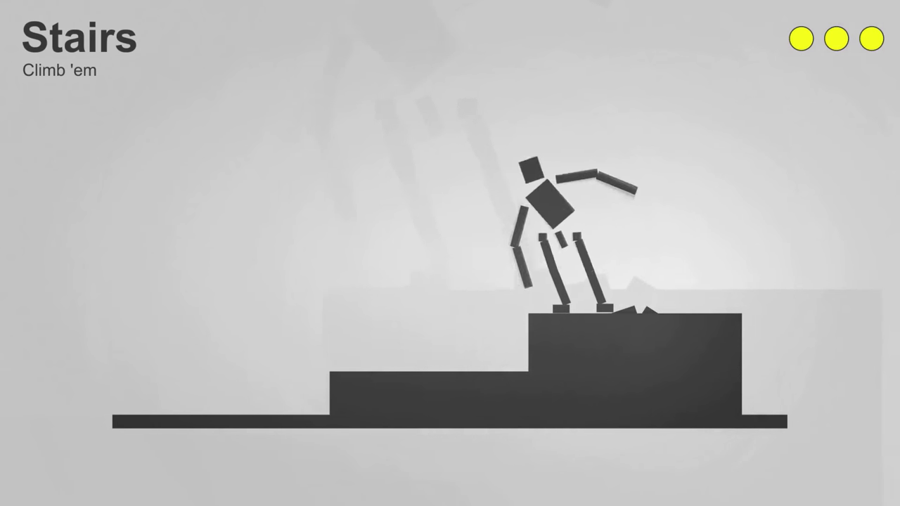
pyautogui.press('Right')
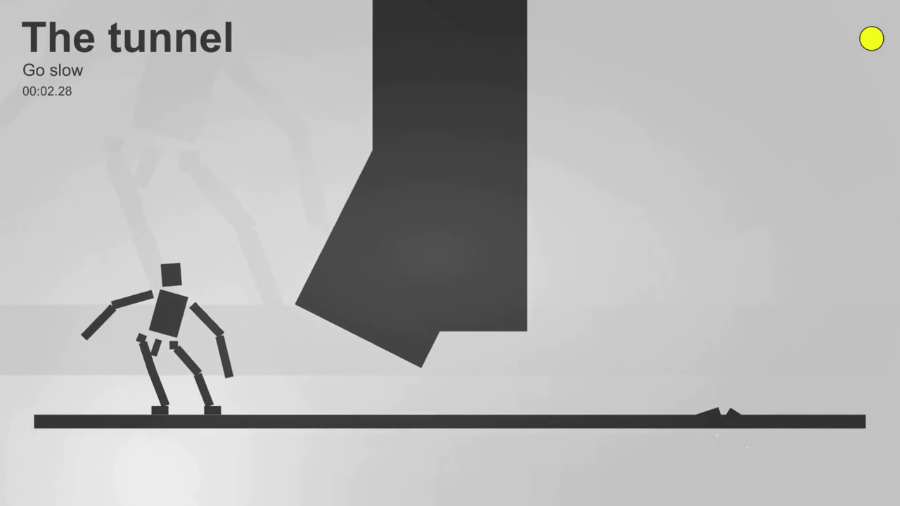
# Step: Crawl the ragdoll under the hanging block to the broken cable, then continue to Mind the gap
pyautogui.press('Right')
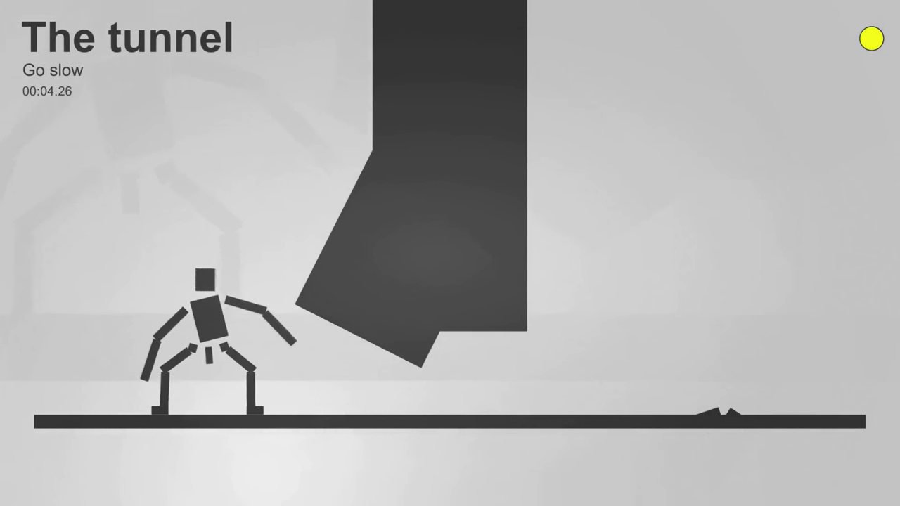
pyautogui.press('Left')
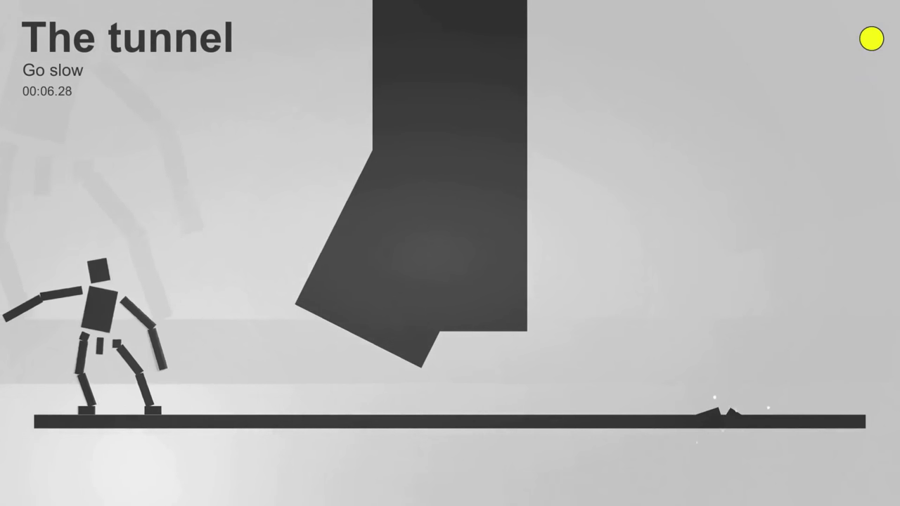
pyautogui.press('Right')
pyautogui.press('Right')
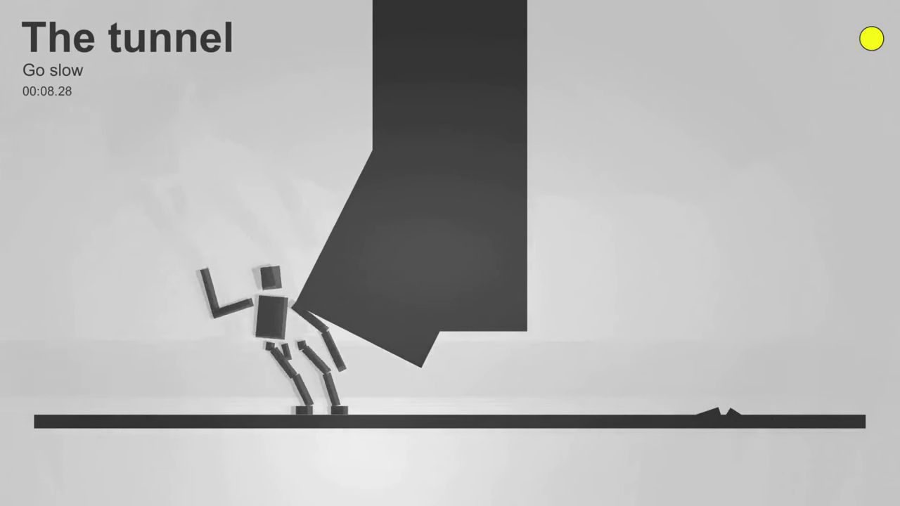
pyautogui.press('Right')
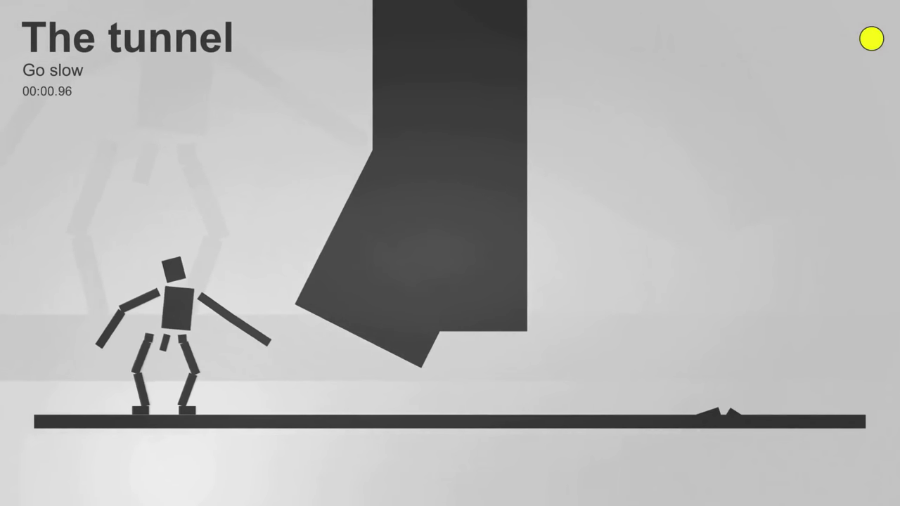
pyautogui.press('Left')
pyautogui.press('Right')
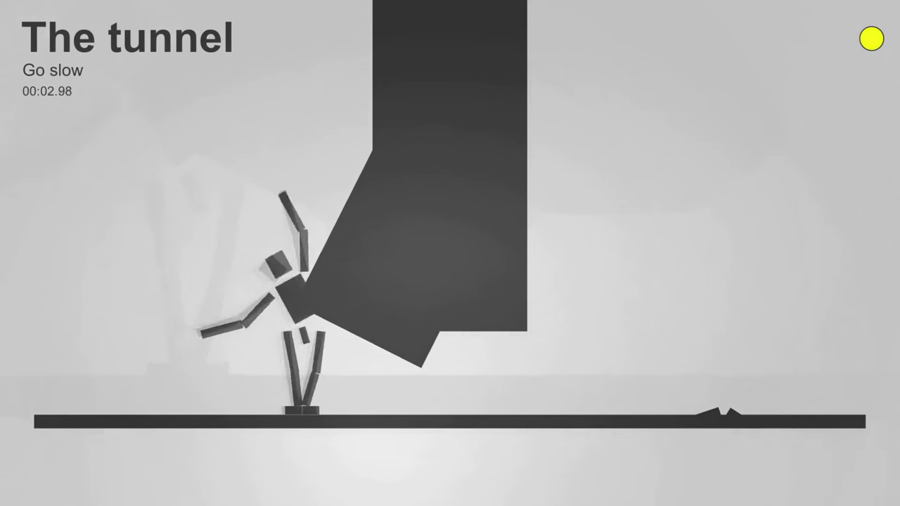
pyautogui.press('Right')
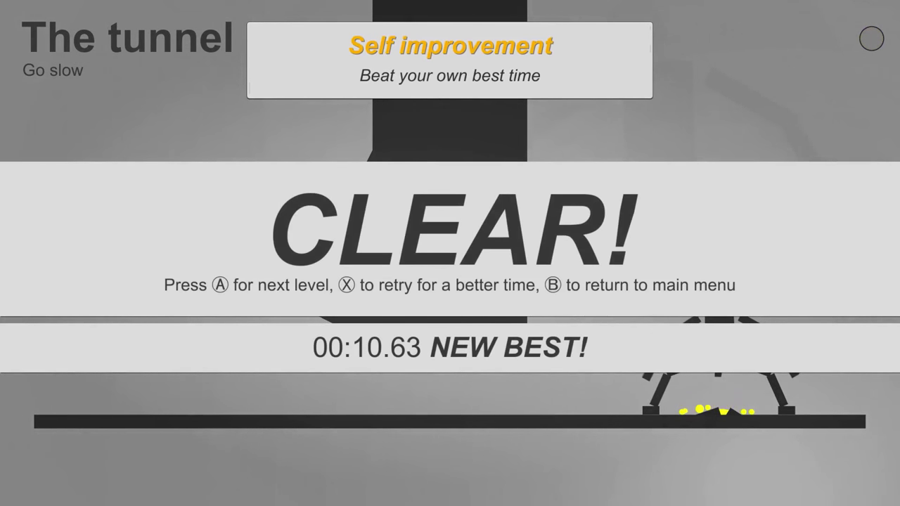
pyautogui.press('Return')
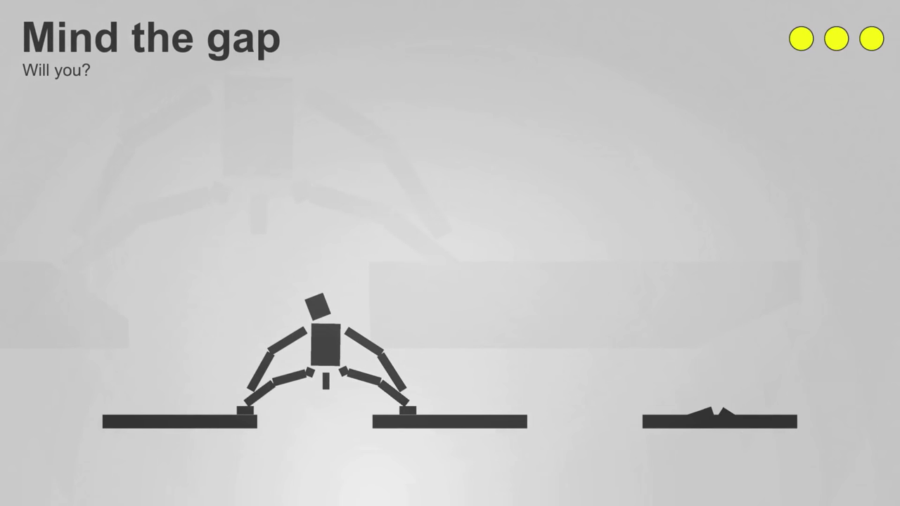
# Step: Pull the ragdoll onto the middle platform and swing it toward the right platform
pyautogui.press('d')
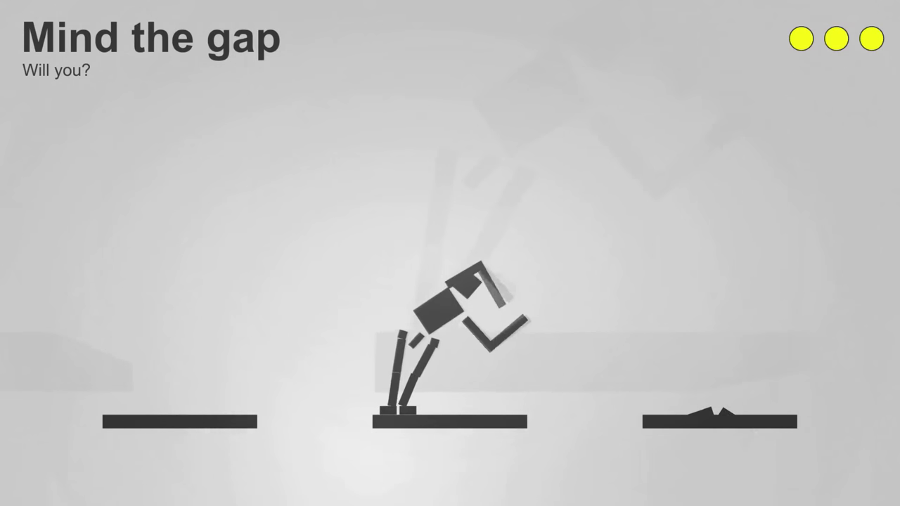
pyautogui.press('d')
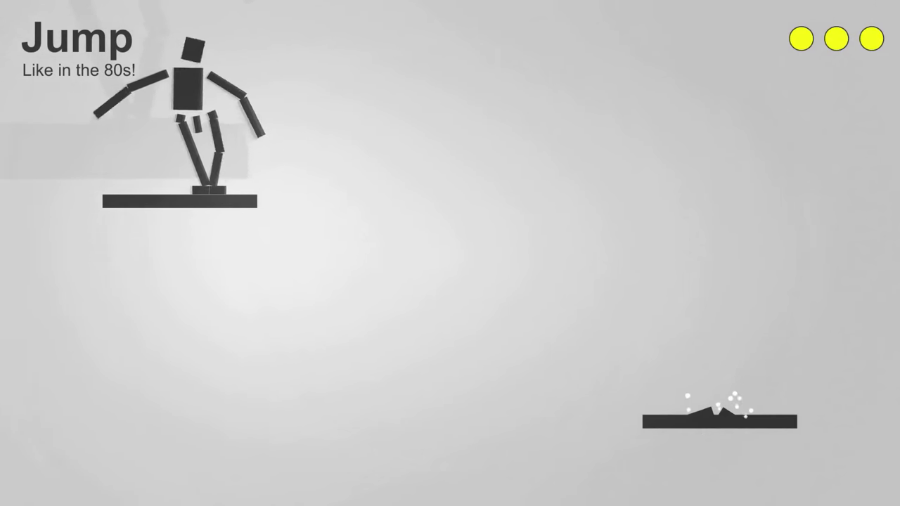
# Step: Jump from the left platform to the lower right platform with the broken cable
pyautogui.press('space')
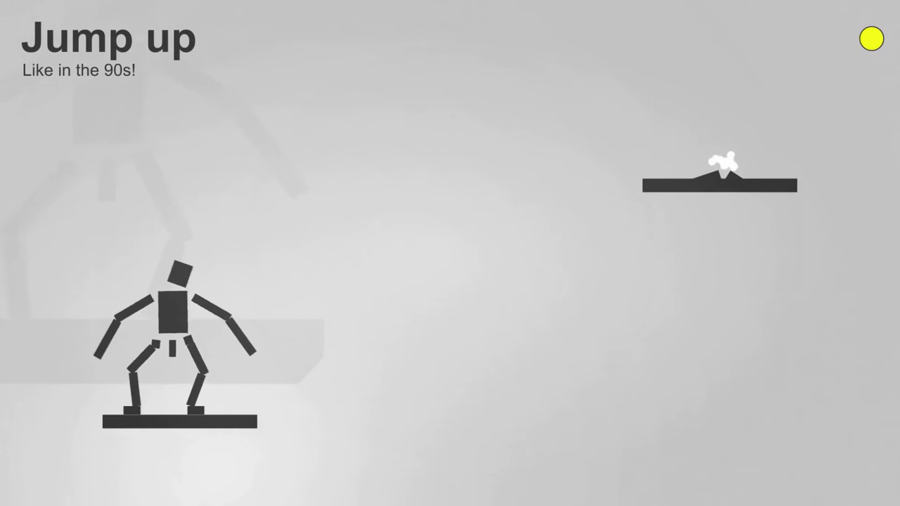
# Step: Leap the ragdoll rightward onto the raised platform
pyautogui.press('Right')
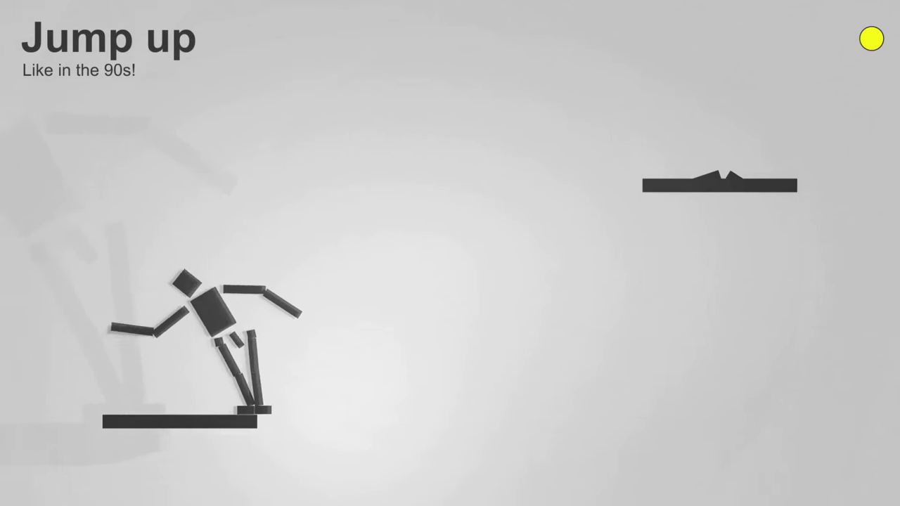
pyautogui.press('space')
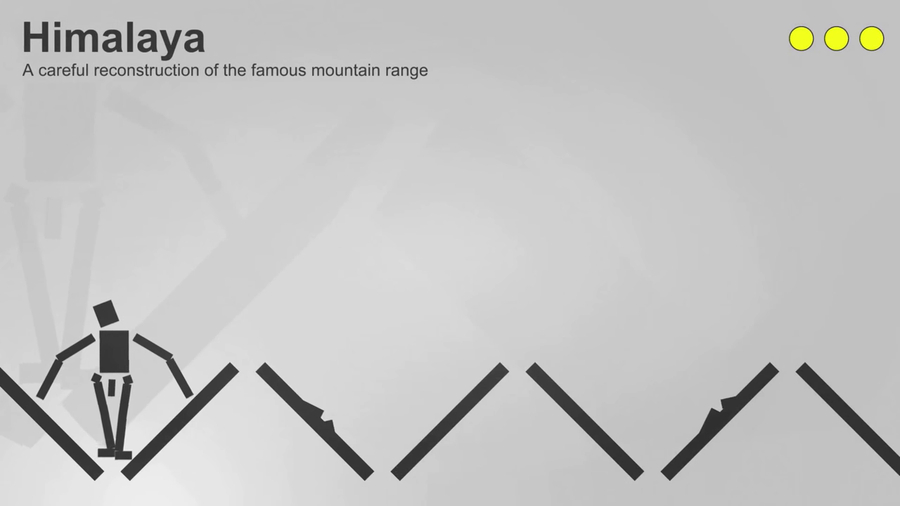
# Step: Jump across the zigzag valleys, restarting once after the first attempt fails
pyautogui.press('space')
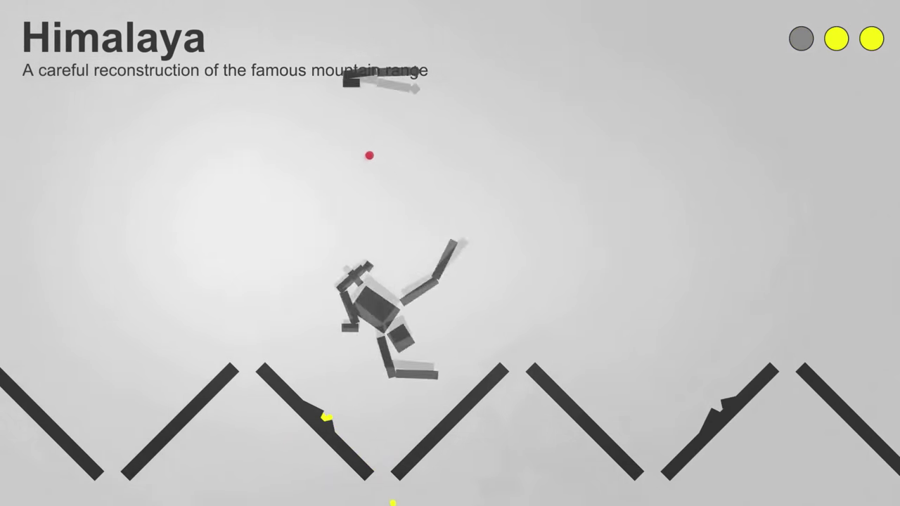
pyautogui.press('space')
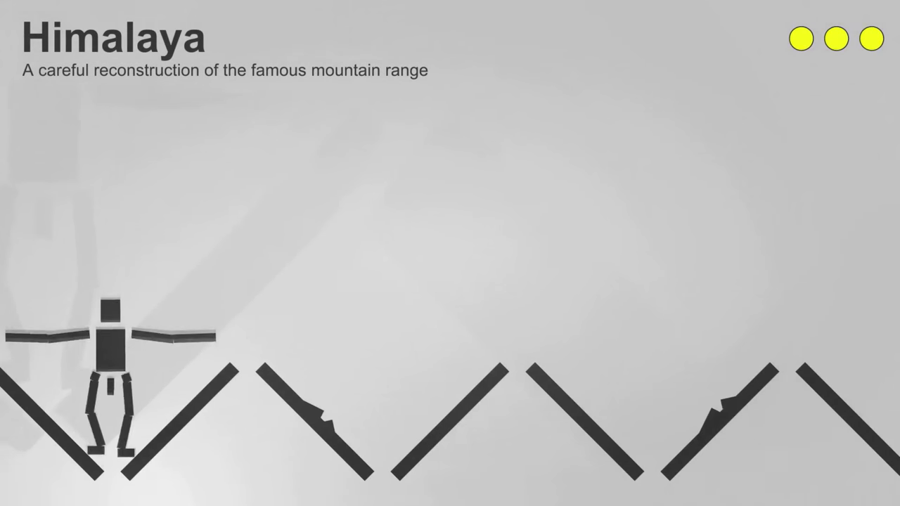
pyautogui.press('space')
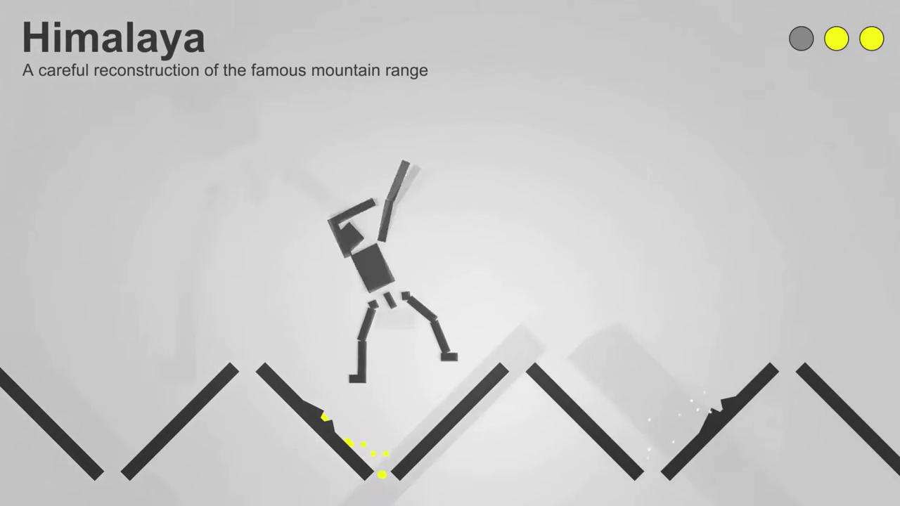
pyautogui.press('space')
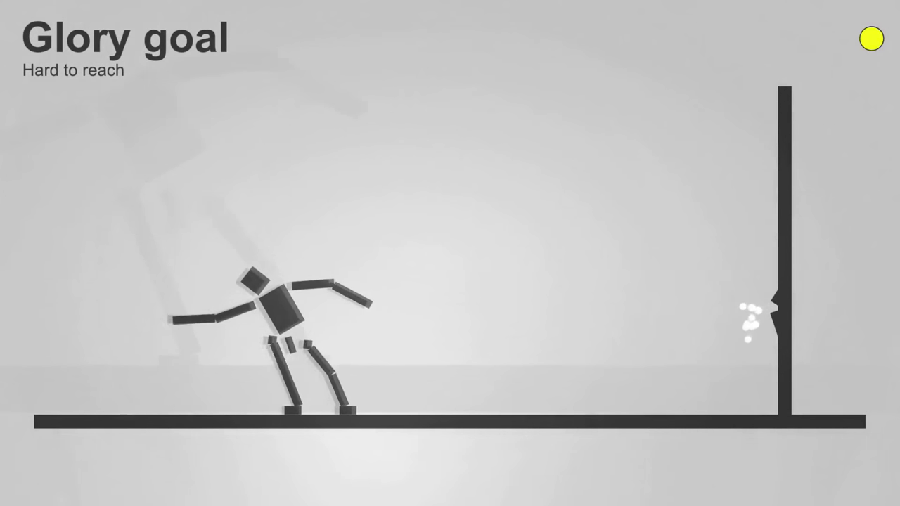
# Step: Walk the ragdoll right to the cracked wall cable, then continue to Headcracker
pyautogui.press('d')
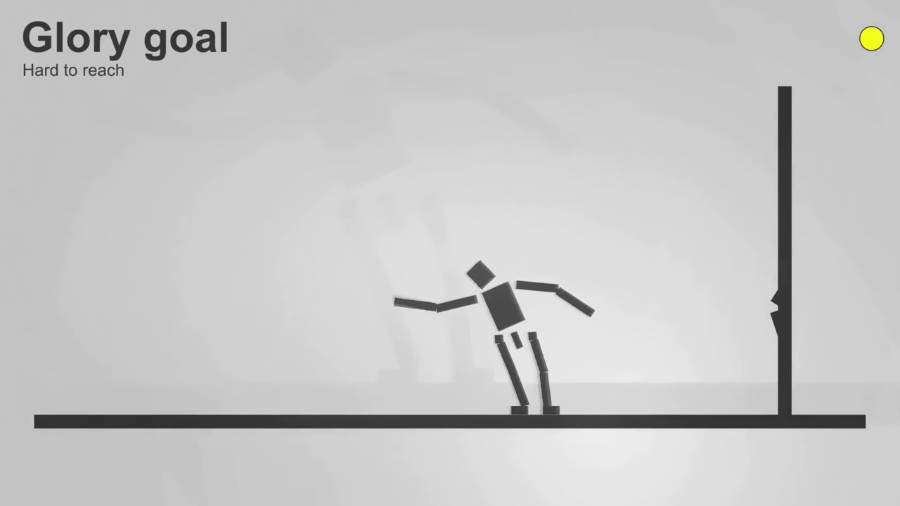
pyautogui.press('d')
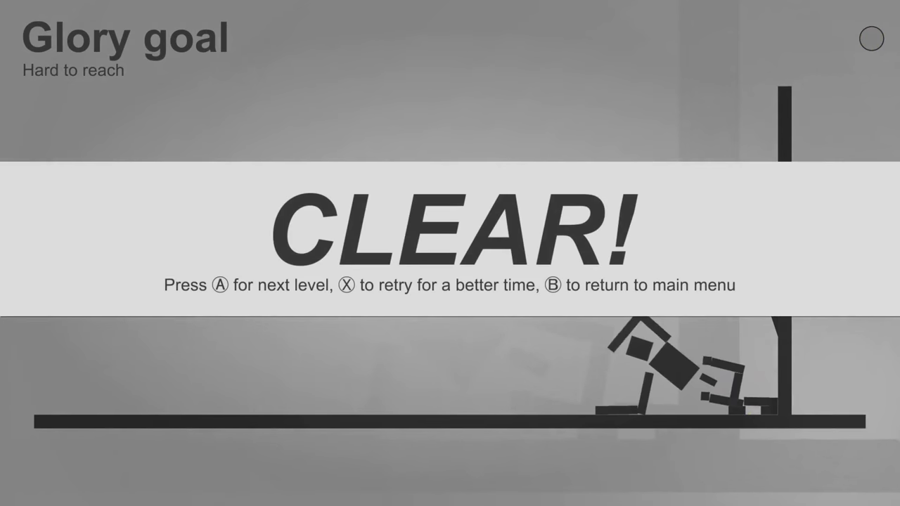
pyautogui.press('Return')
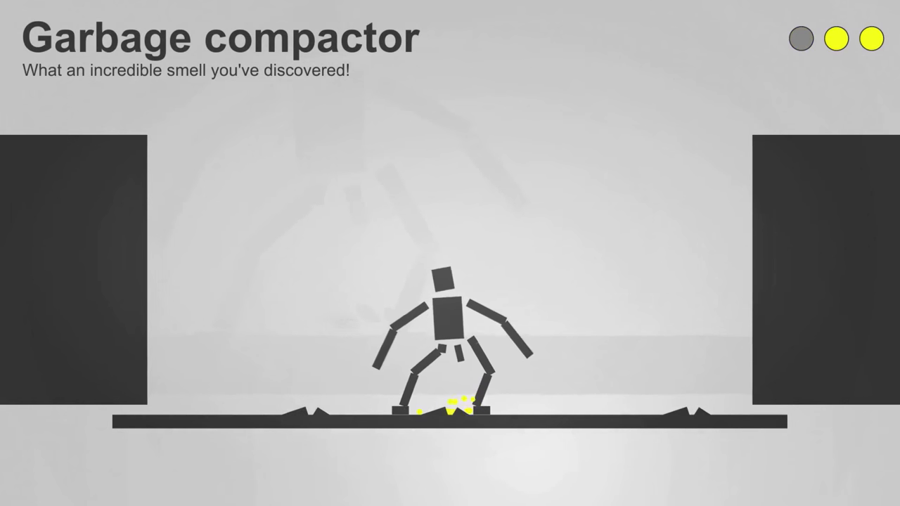
# Step: Retry Garbage compactor and walk the ragdoll over the middle and left broken cables
pyautogui.press('Left')
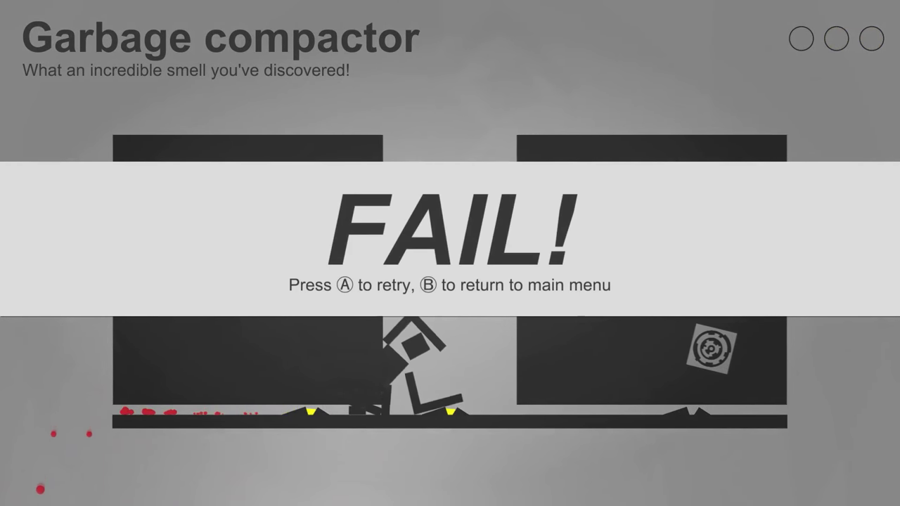
pyautogui.press('Return')
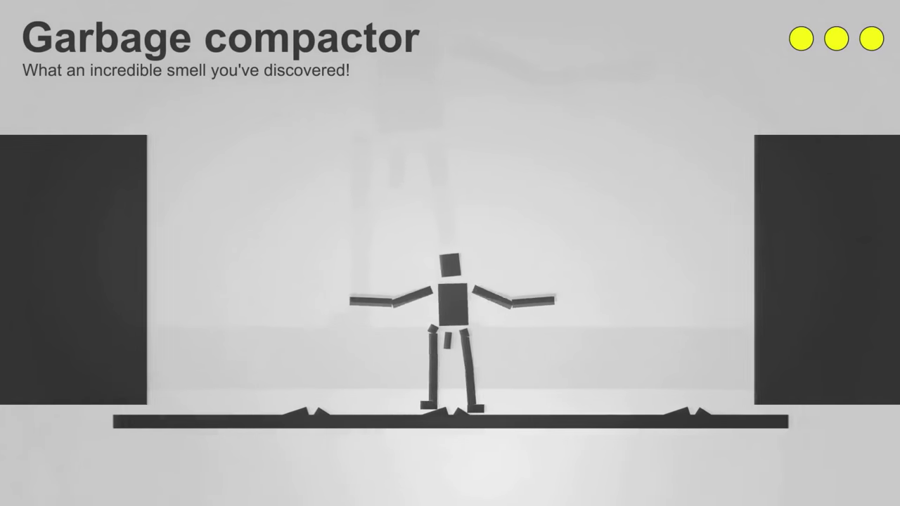
pyautogui.press('Right')
pyautogui.press('Left')
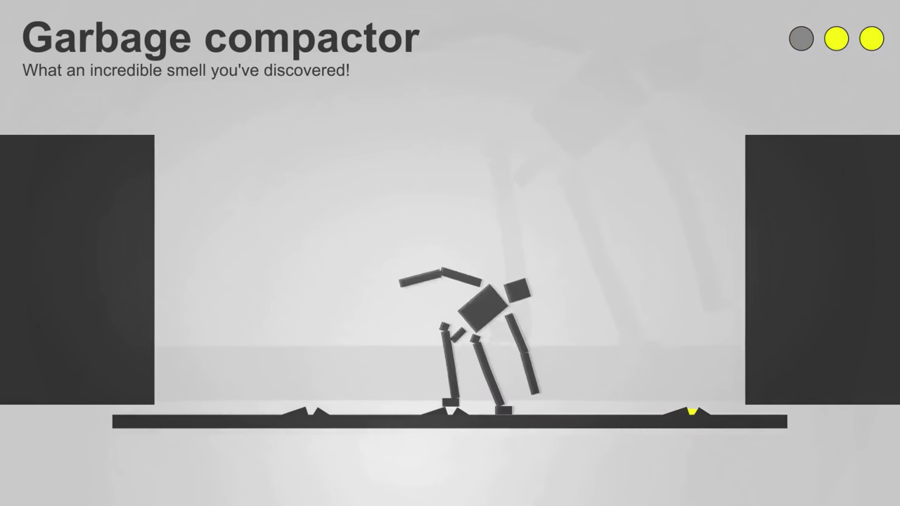
pyautogui.press('Left')
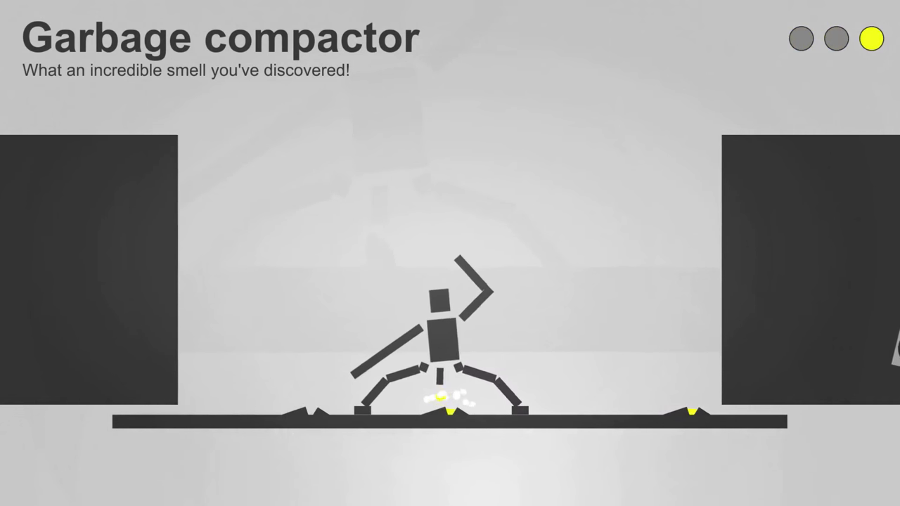
pyautogui.press('Left')
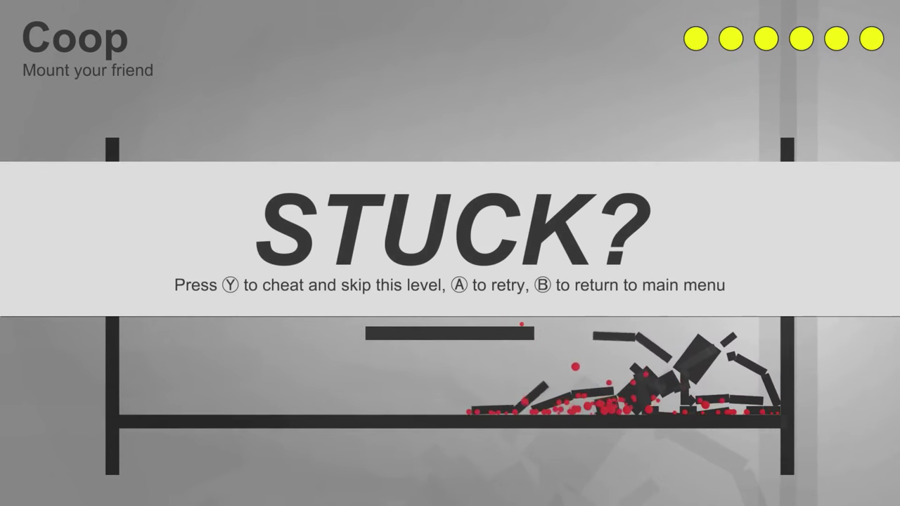
# Step: Skip the Coop level with the cheat option from the Stuck? prompt
pyautogui.press('y')
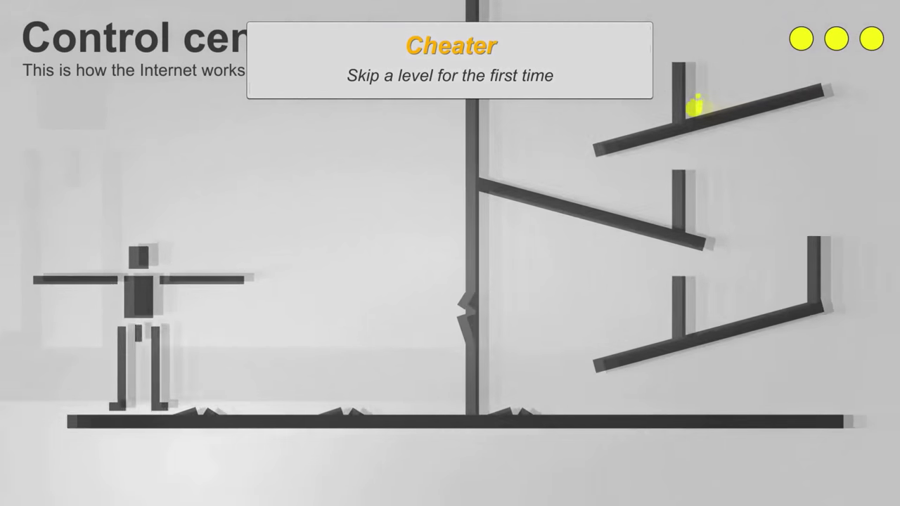